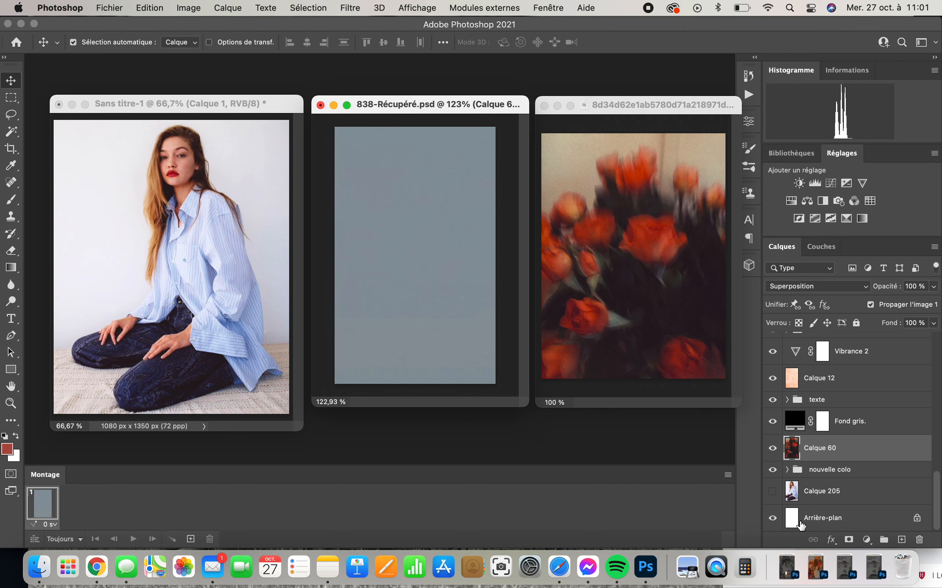
Delete the hidden portrait layer Calque 205 from 838-Récupéré.psd and hide the flower layer Calque 60.
click(856, 494)
drag(930, 502, 919, 540)
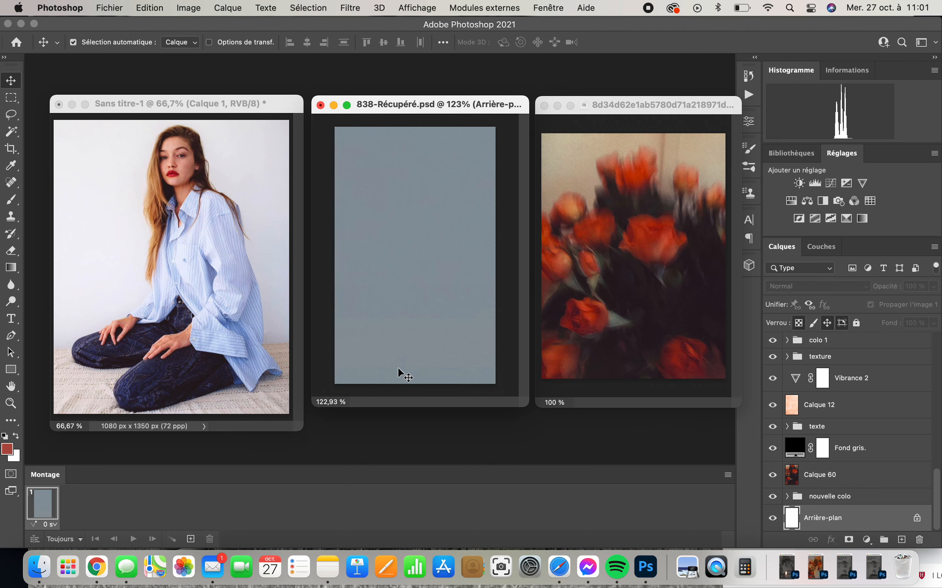
click(296, 274)
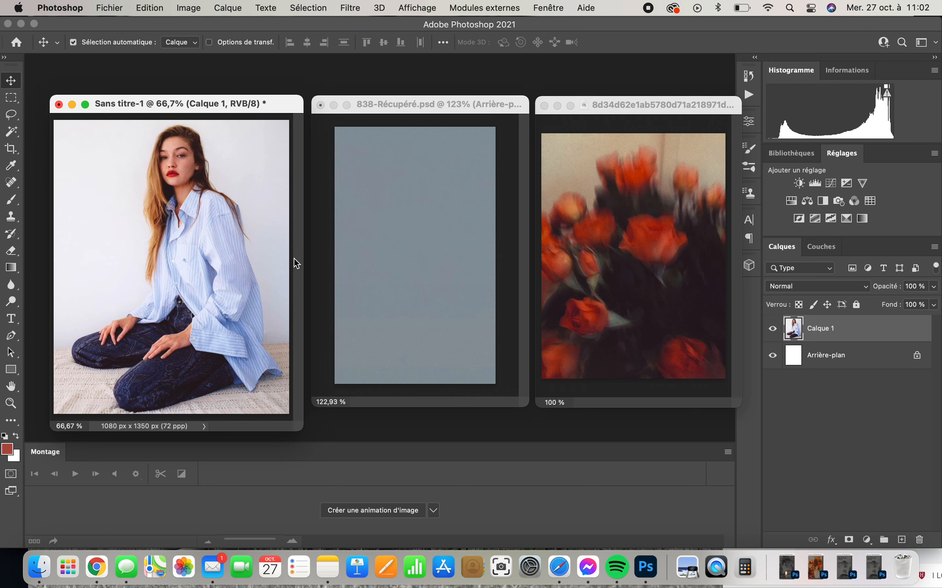
click(524, 277)
click(773, 492)
scroll(776, 497, down, 1)
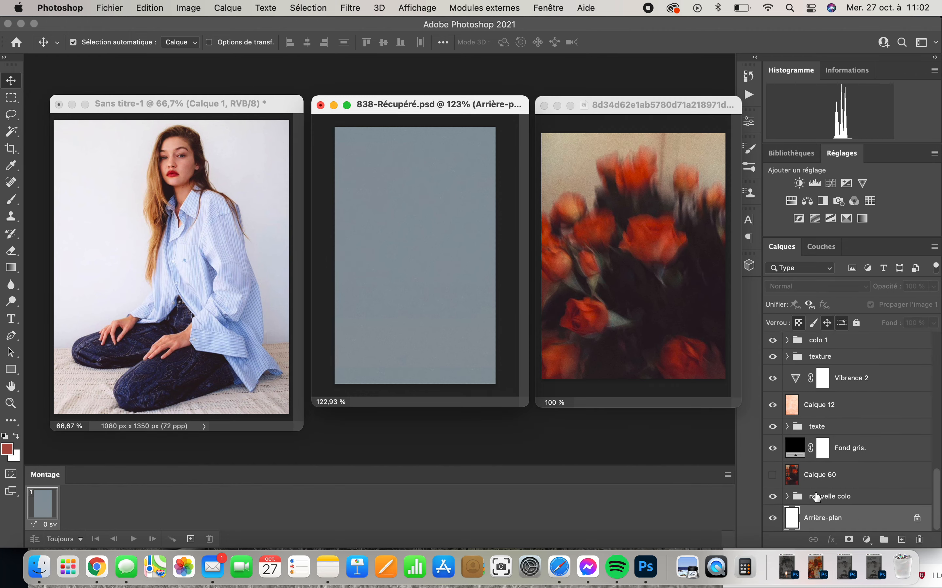
Copy the portrait from the Sans titre-1 document into 838-Récupéré.psd, directly above the background layer.
click(295, 326)
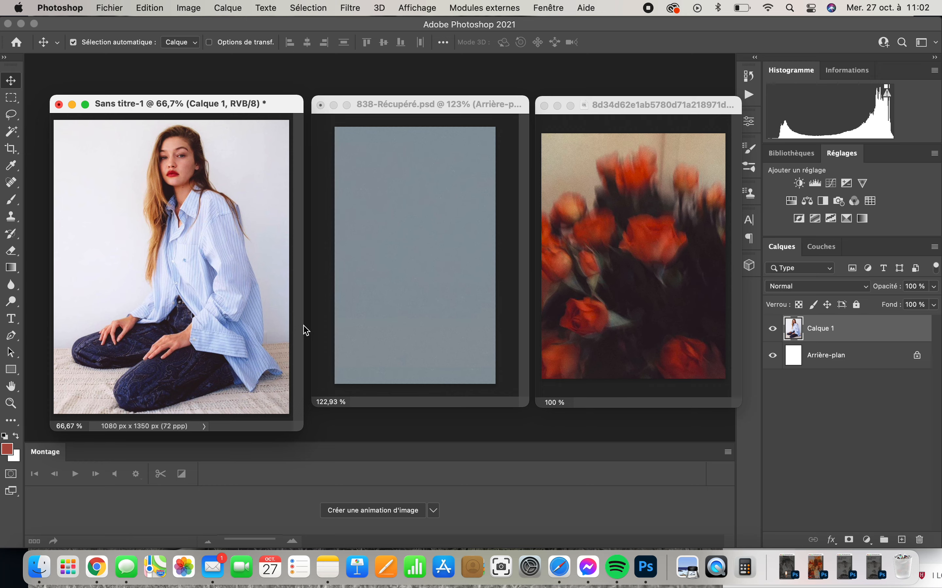
drag(210, 292, 373, 290)
scroll(820, 411, down, 3)
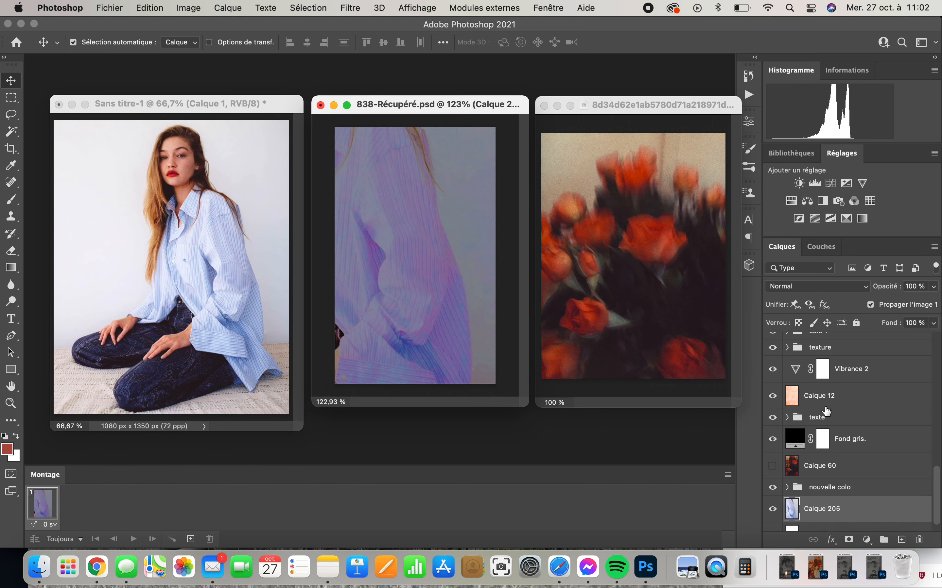
Scale the copied portrait to 47.41 % and position it so that it covers the whole canvas.
key(super+t)
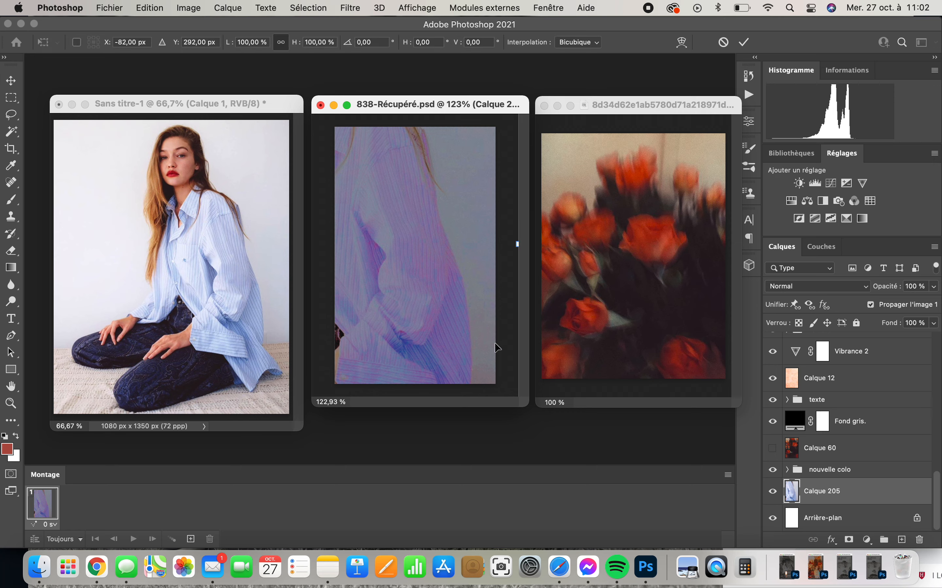
scroll(432, 233, down, 5)
mouse_move(476, 249)
mouse_down()
mouse_move(339, 250)
mouse_move(460, 261)
mouse_up()
drag(408, 338, 411, 334)
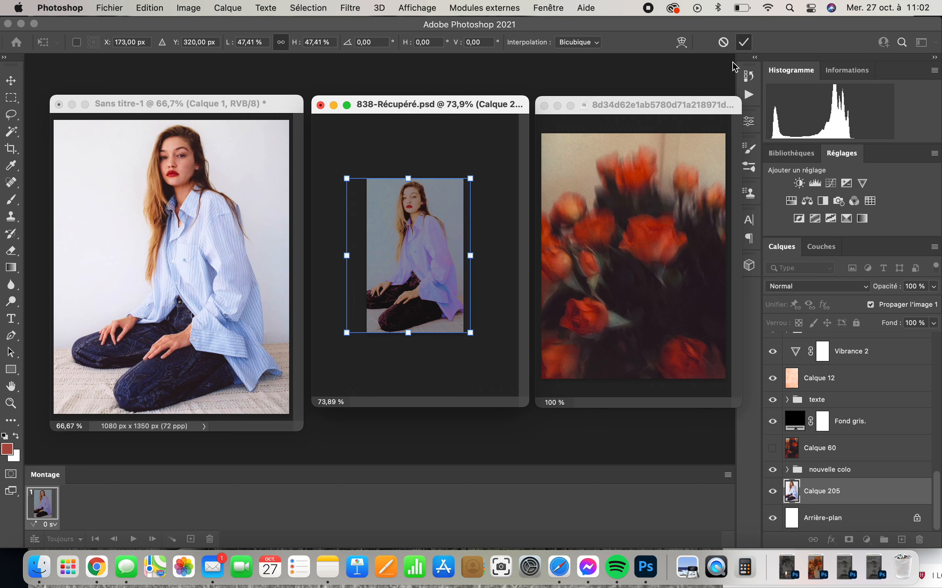
click(744, 42)
scroll(441, 309, up, 6)
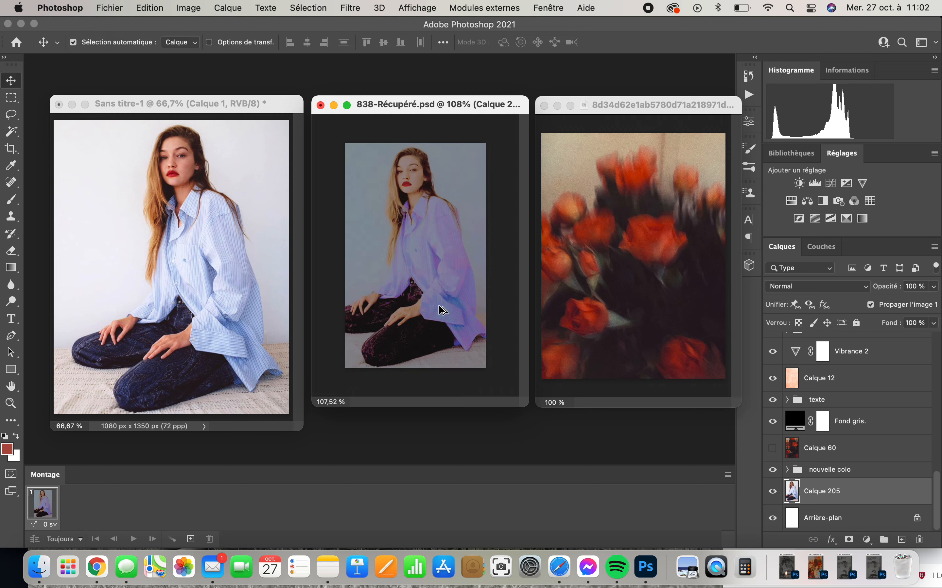
scroll(442, 310, up, 1)
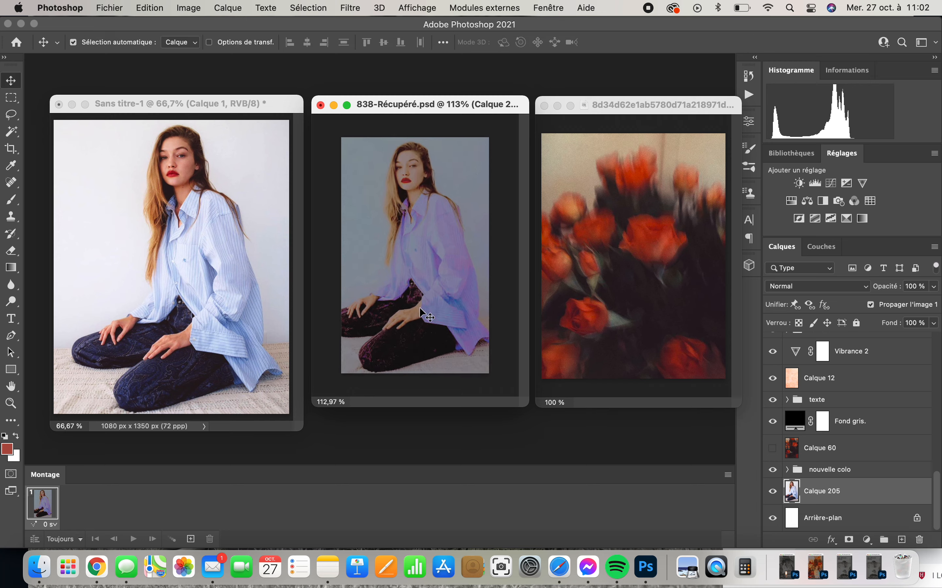
Apply the Barbouillage gallery filter to the portrait layer with thickness 1, sharpness 2 and type Simple.
click(350, 10)
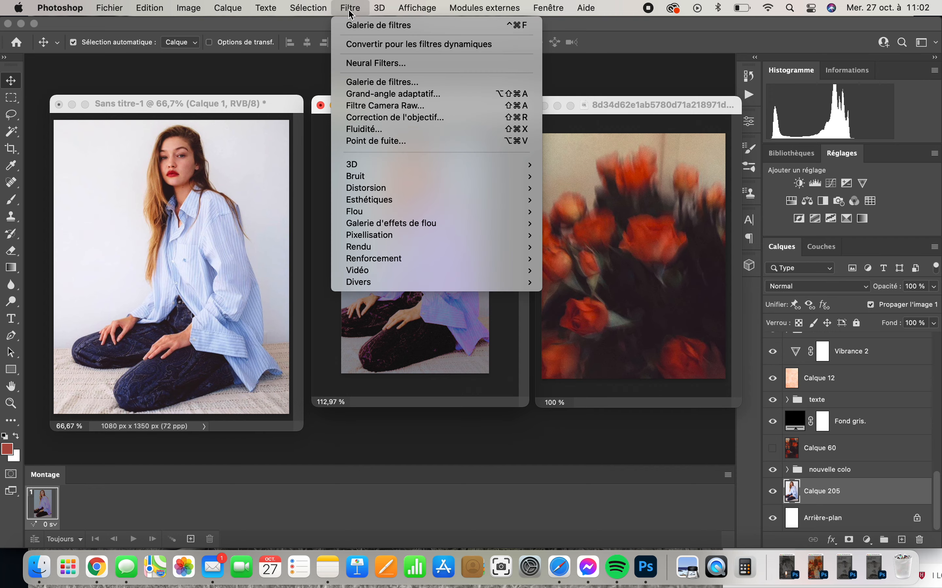
click(377, 82)
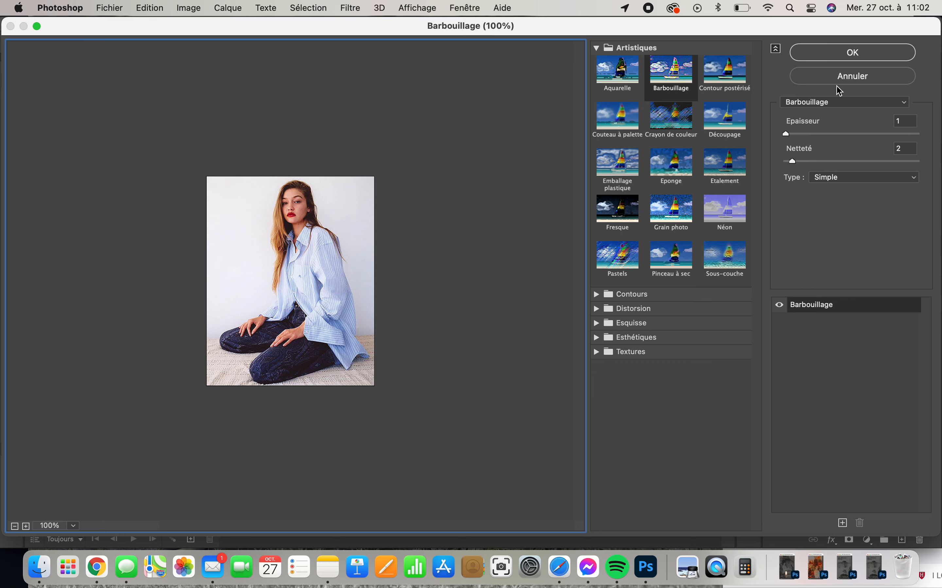
click(852, 54)
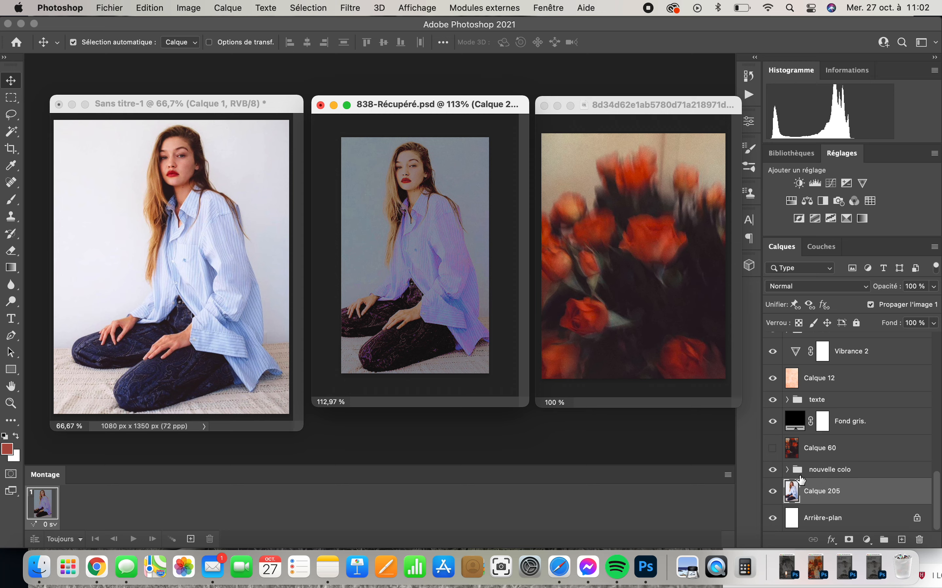
Show the flower layer Calque 60, try it beneath the nouvelle colo group, and return it above the group.
click(773, 452)
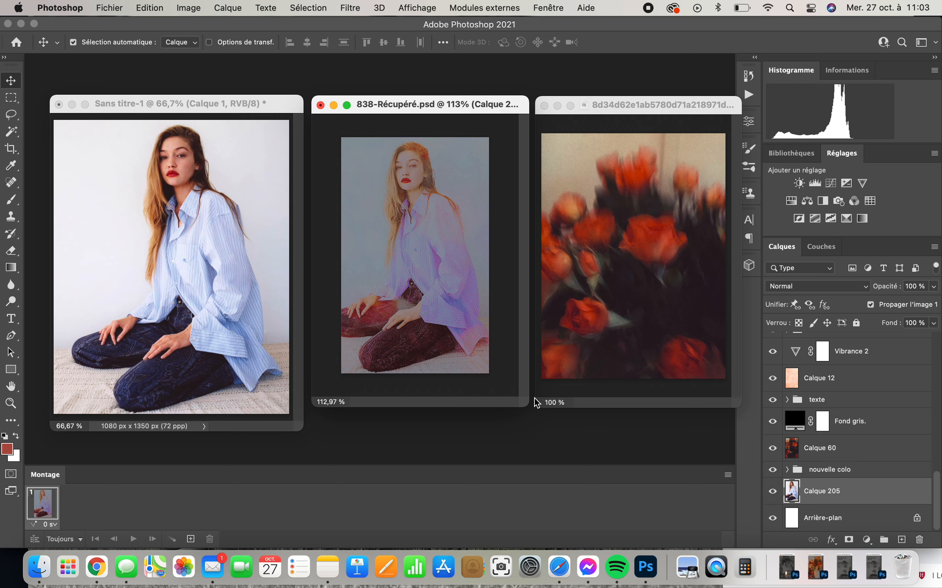
click(811, 451)
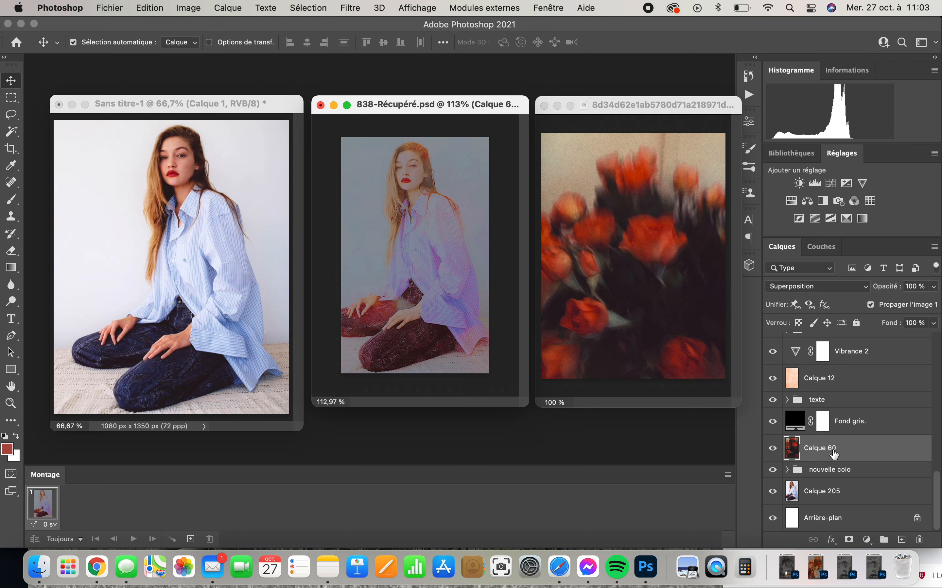
drag(830, 458, 823, 481)
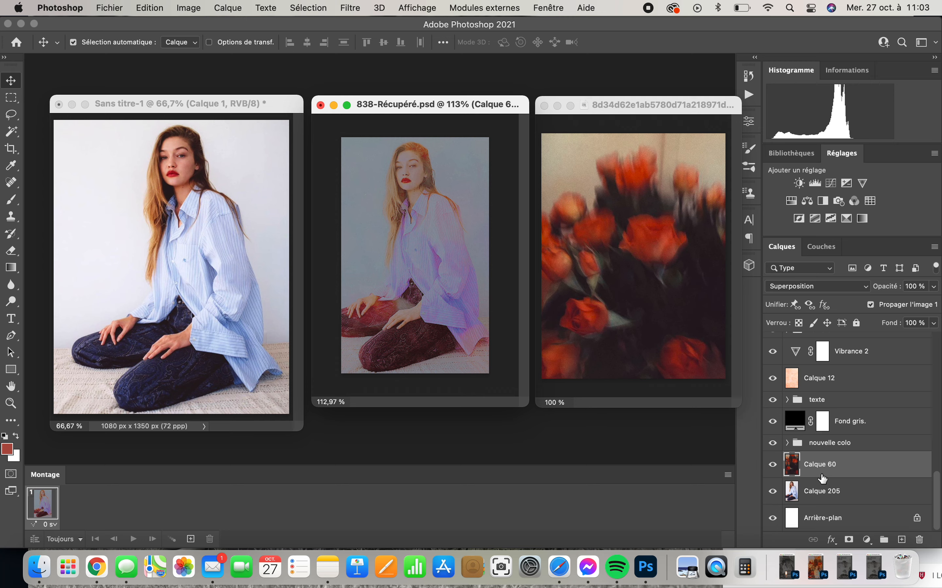
drag(850, 466, 809, 440)
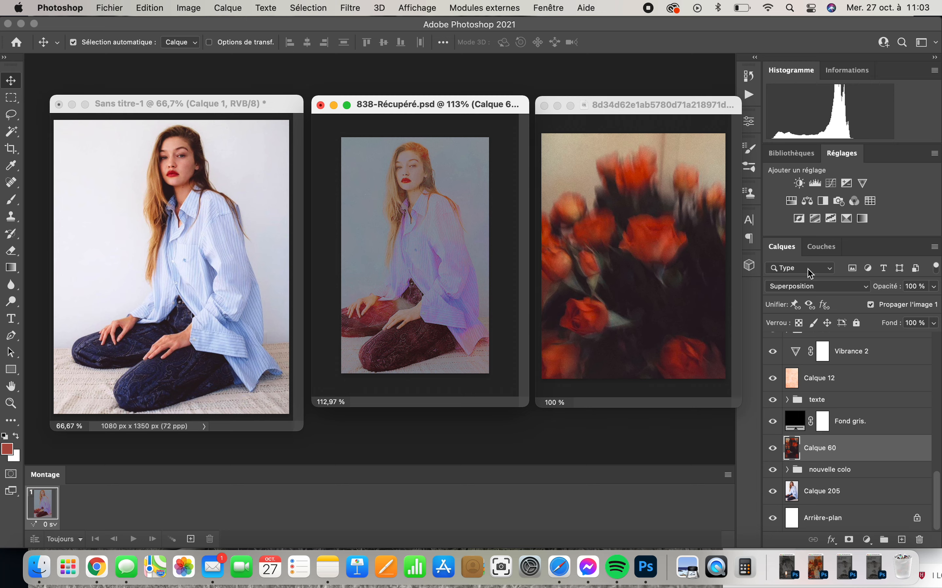
Try the Densité linéaire - (Ajout) blend mode and 46 % opacity on Calque 60, and restore Superposition at 100 %.
click(809, 288)
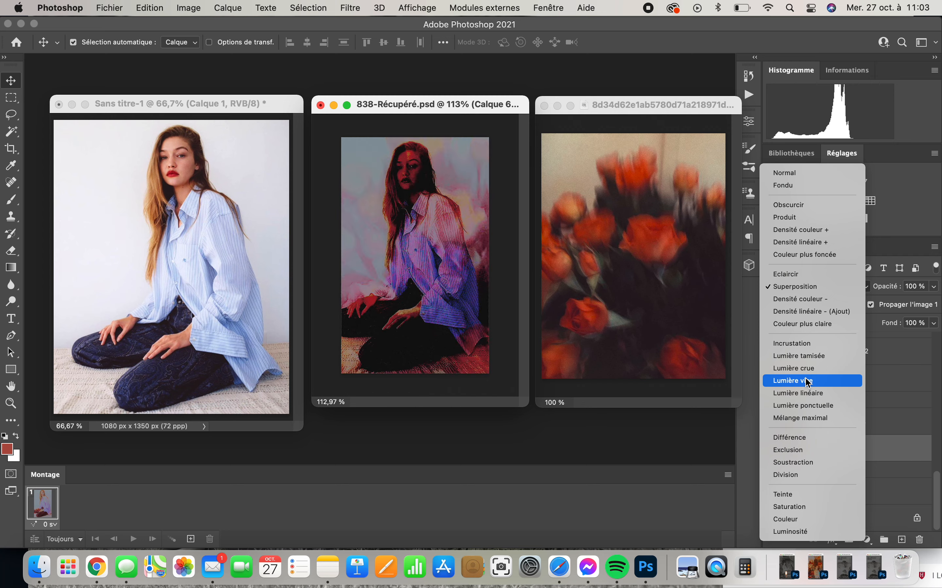
click(803, 287)
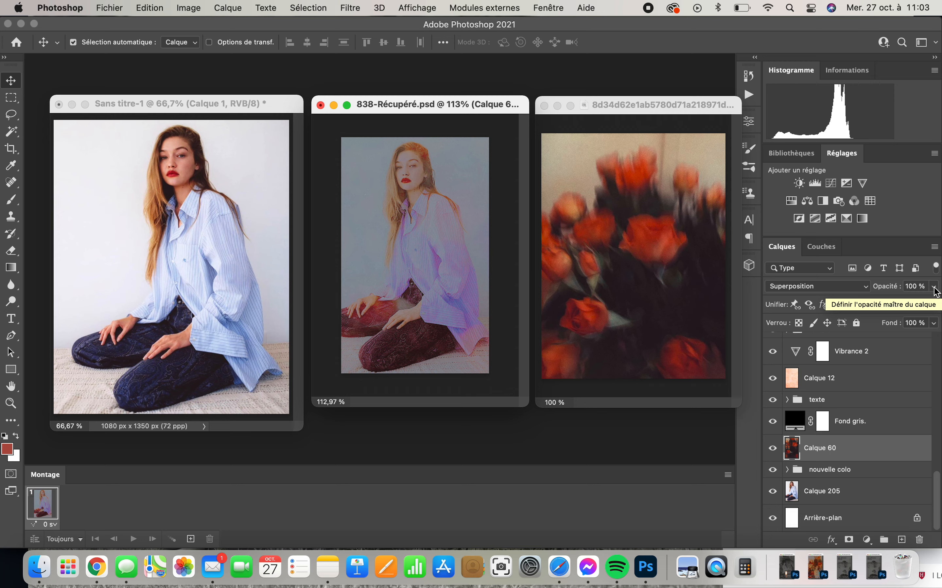
click(868, 290)
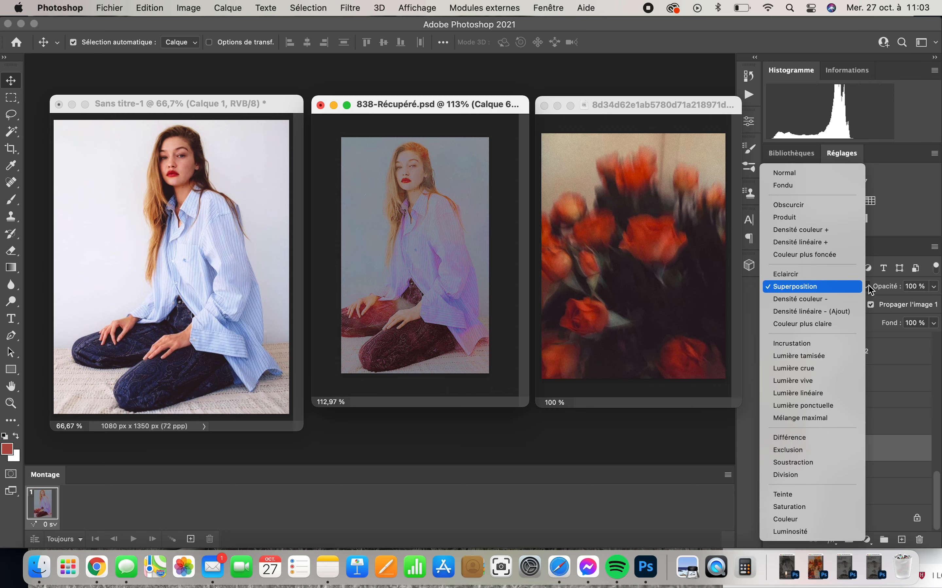
click(810, 312)
click(935, 289)
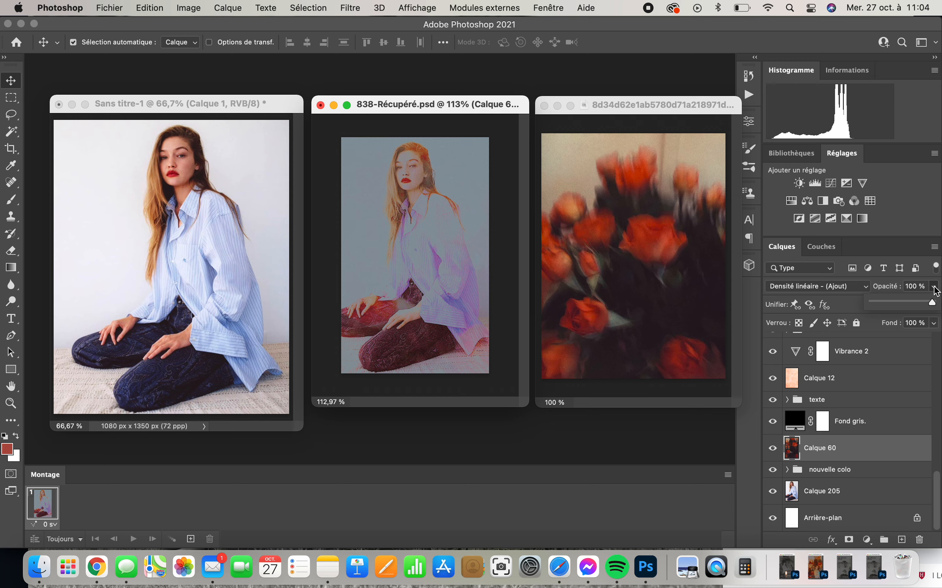
drag(930, 306, 902, 307)
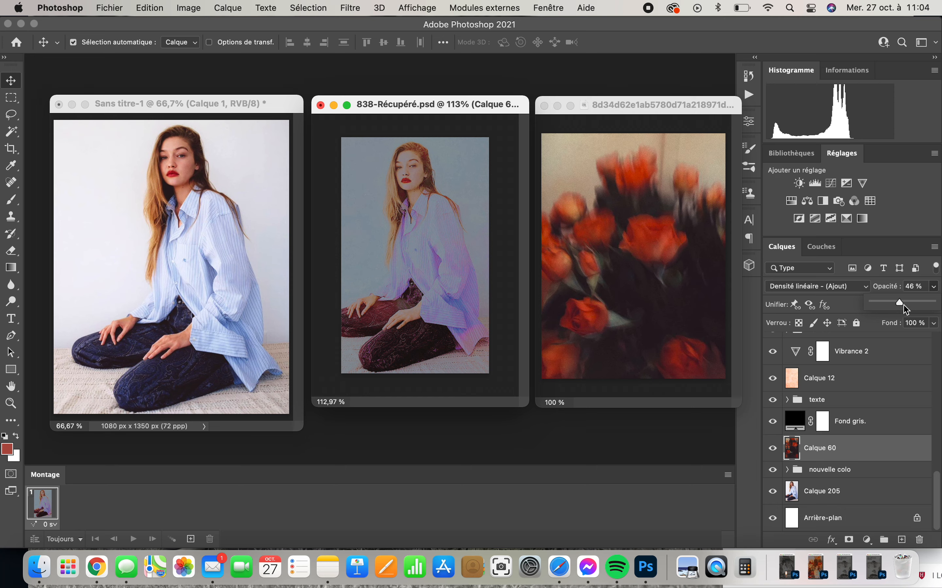
drag(900, 303, 936, 305)
click(865, 286)
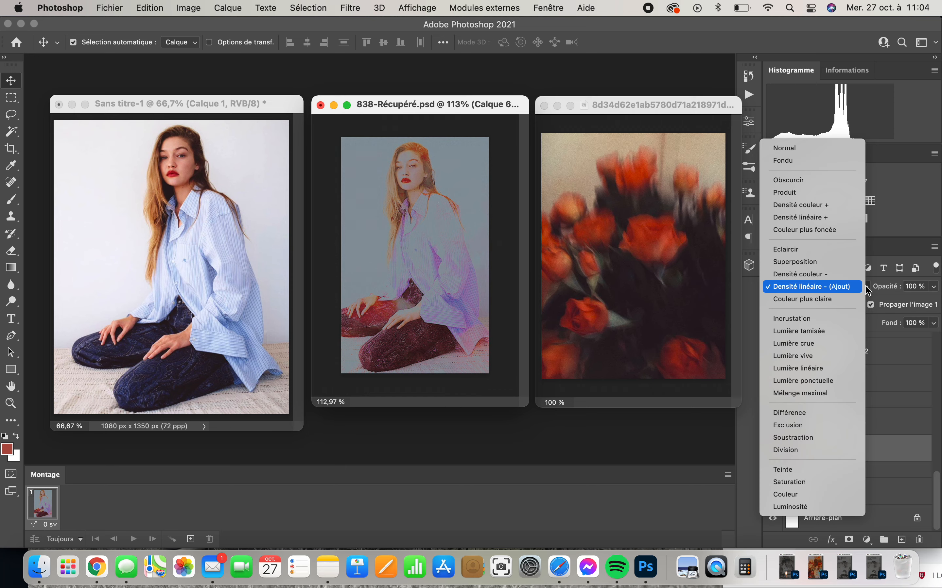
click(825, 262)
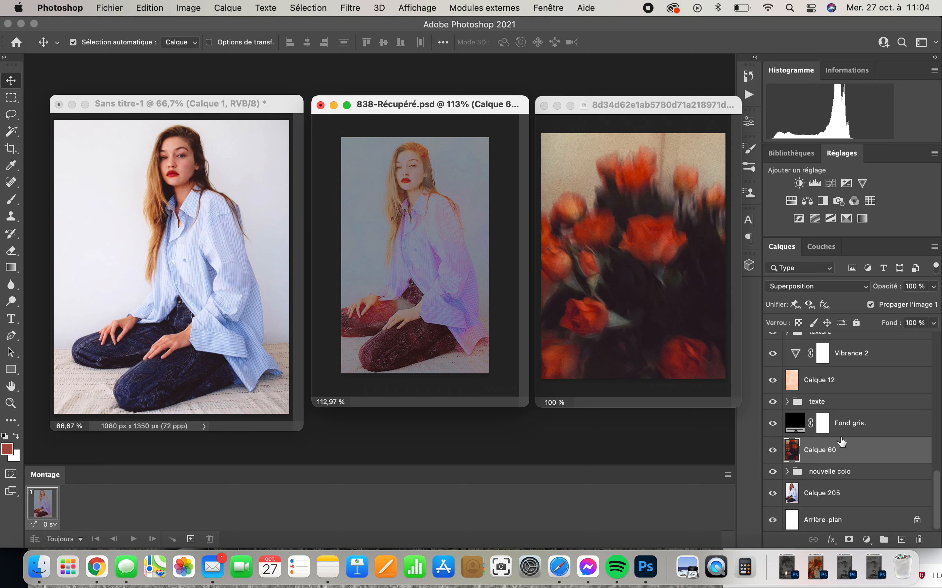
scroll(840, 439, up, 10)
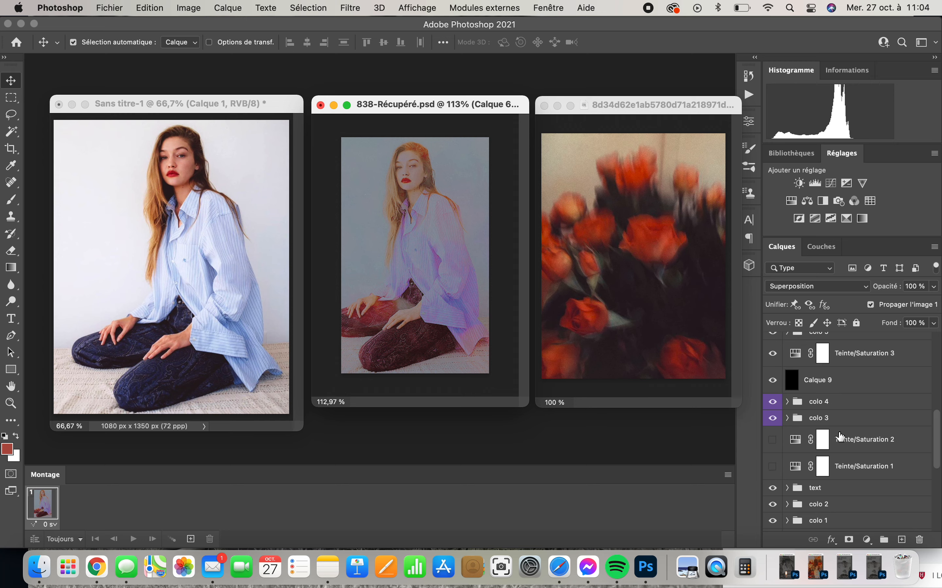
scroll(841, 437, up, 10)
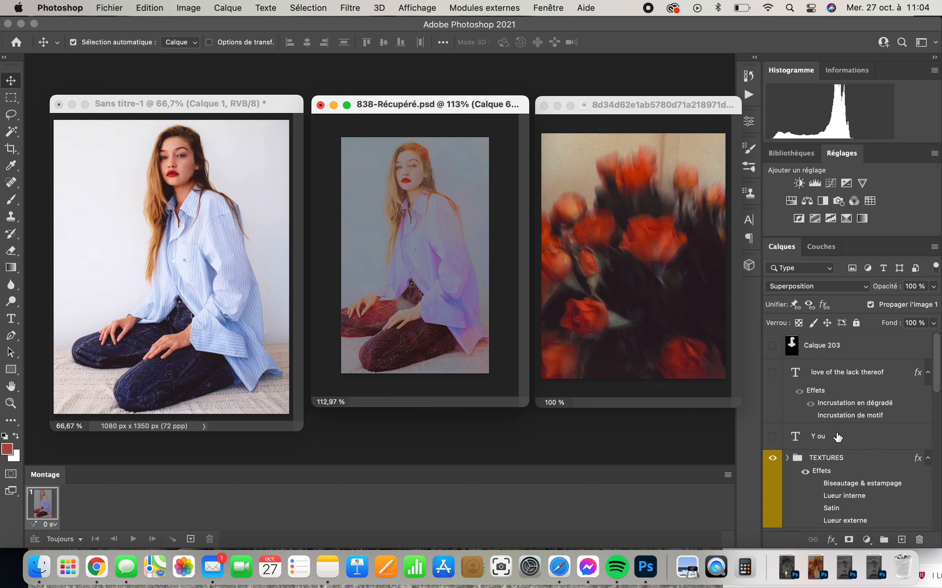
scroll(837, 437, down, 15)
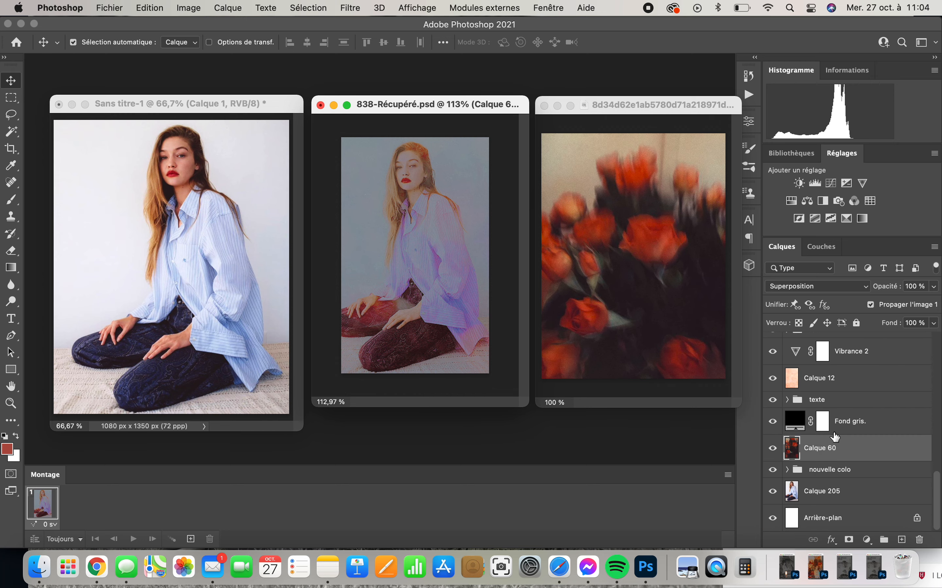